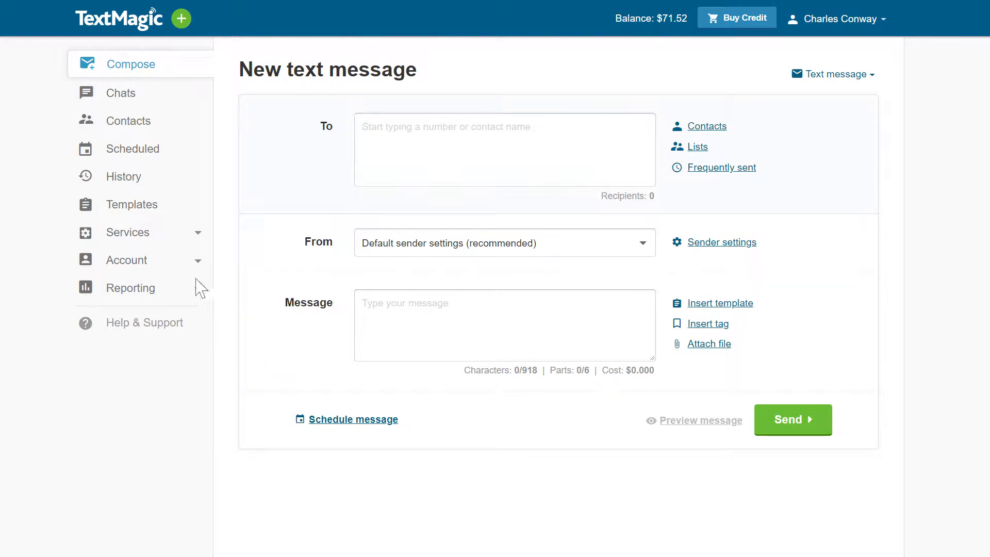
# - Expand the Account section in the sidebar to list its pages
pyautogui.click(186, 262)
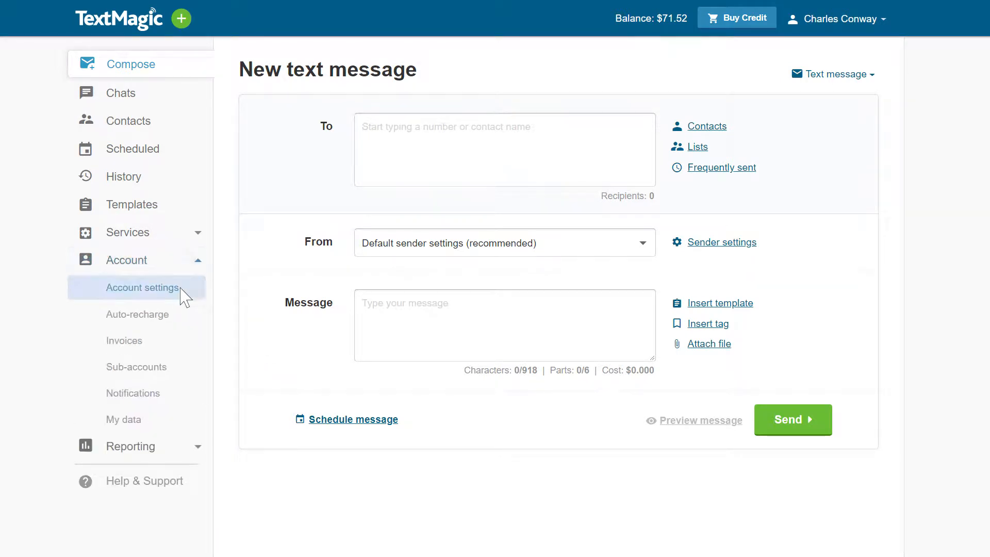
# - Review the Closed and Import sub-account lists, return to Active, and begin inviting sub-accounts
pyautogui.click(136, 367)
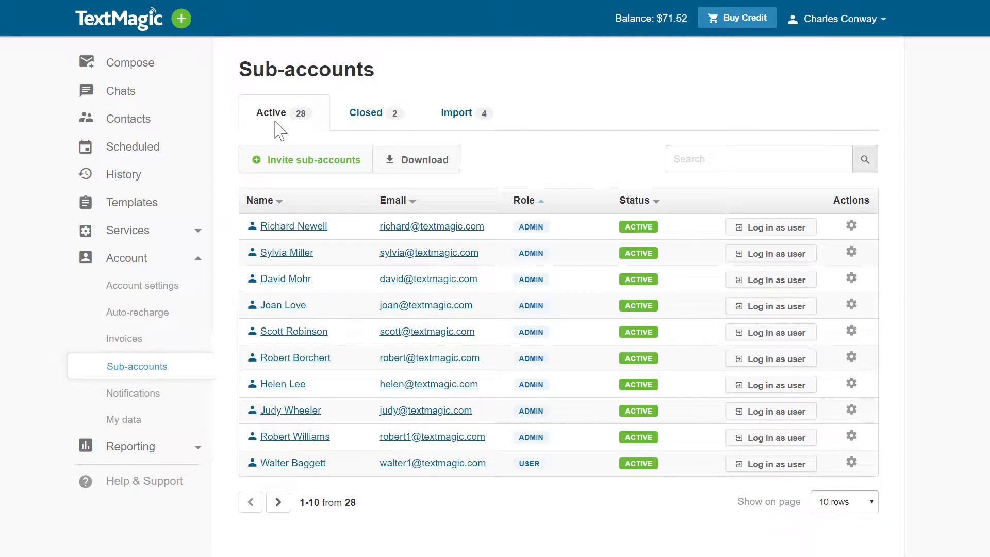
pyautogui.click(364, 116)
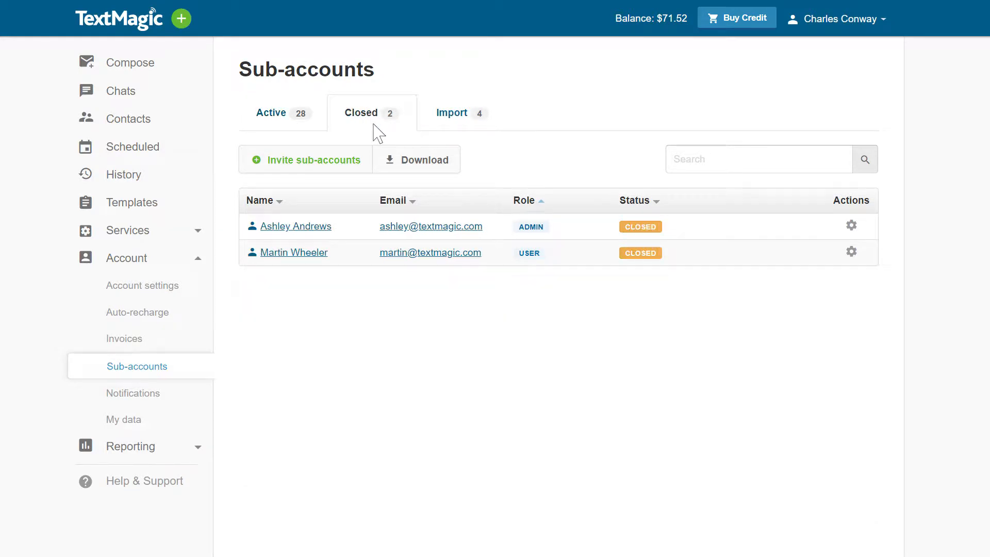
pyautogui.click(456, 116)
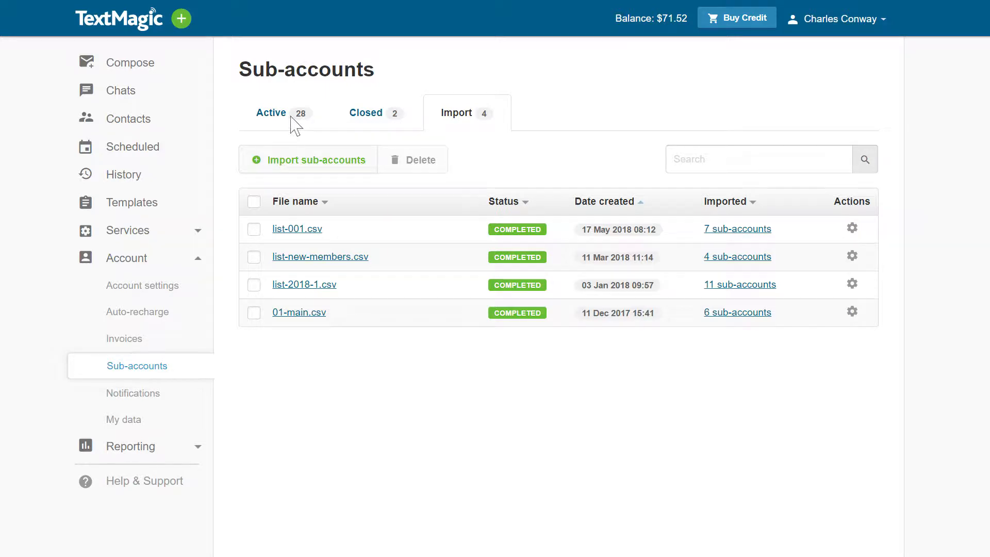
pyautogui.click(274, 116)
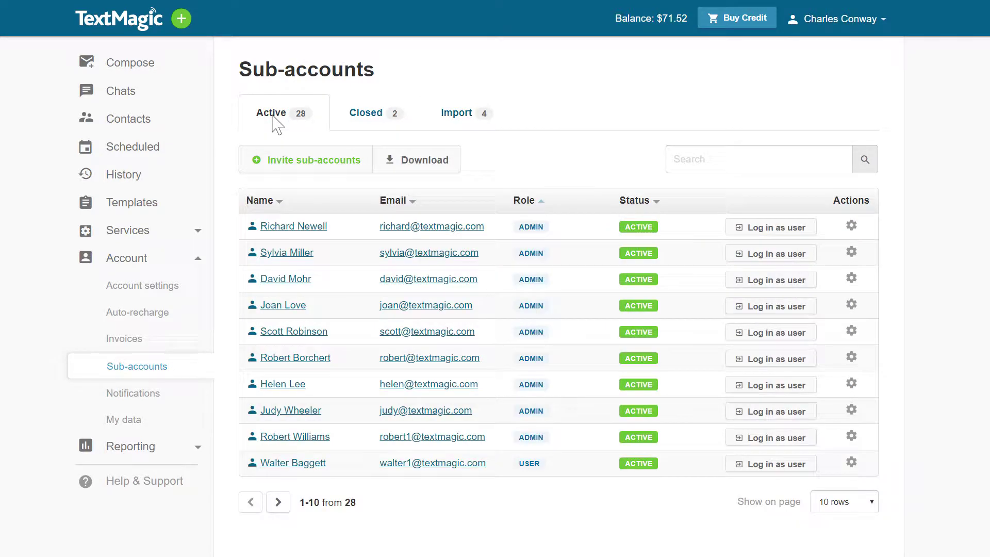
pyautogui.click(321, 162)
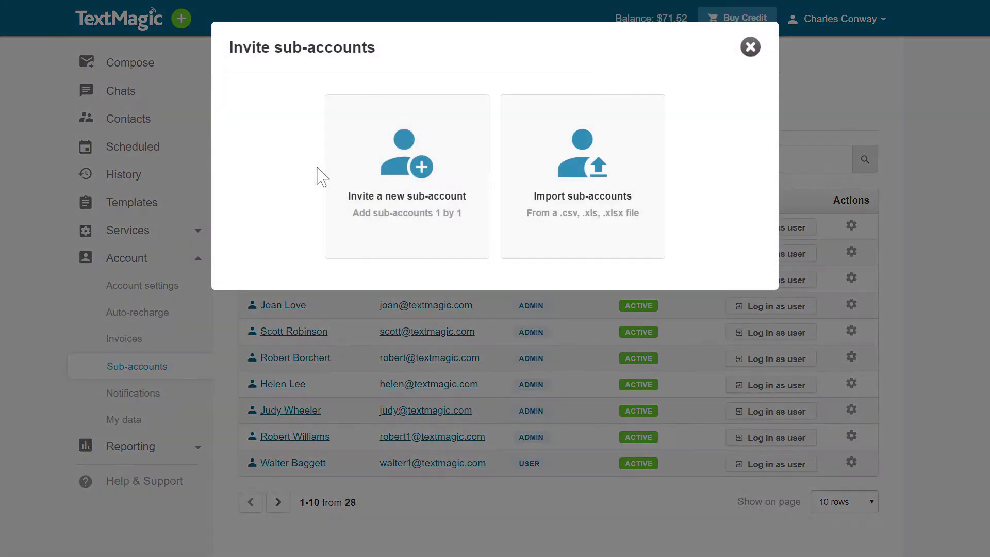
pyautogui.click(409, 215)
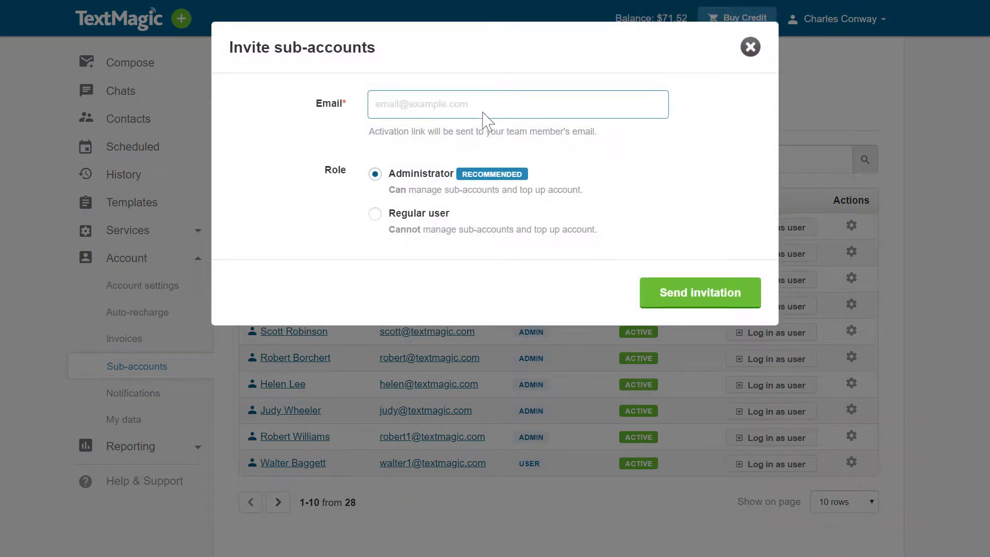
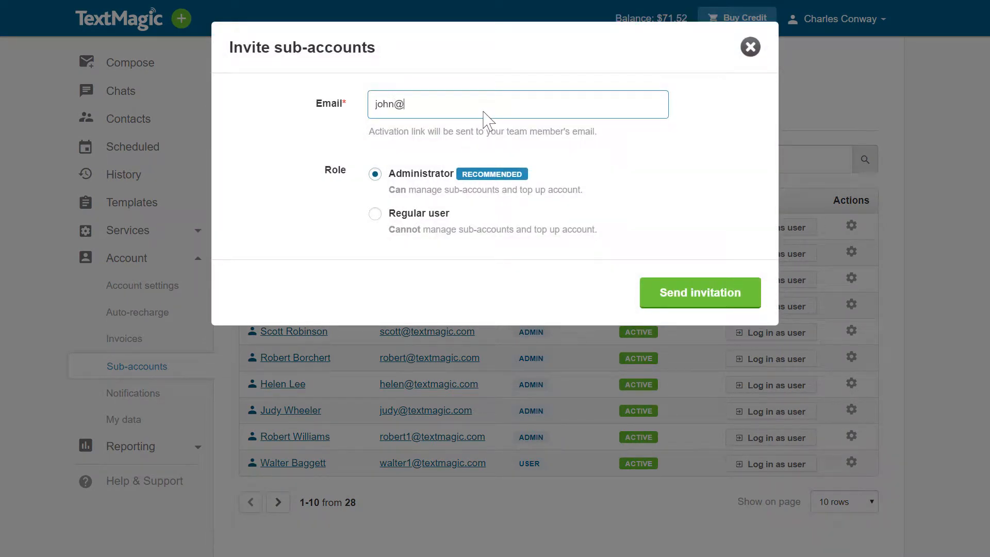
pyautogui.click(488, 120)
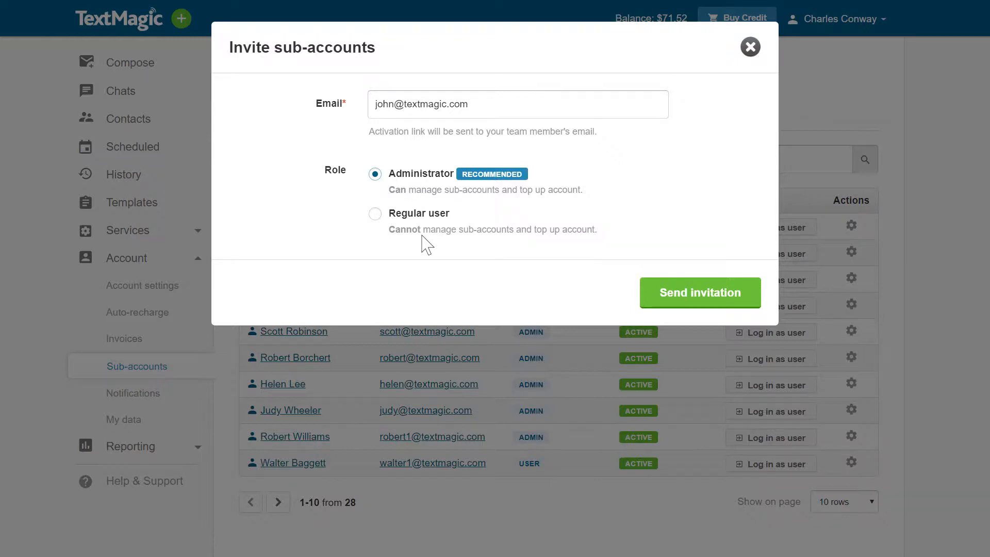
pyautogui.click(698, 294)
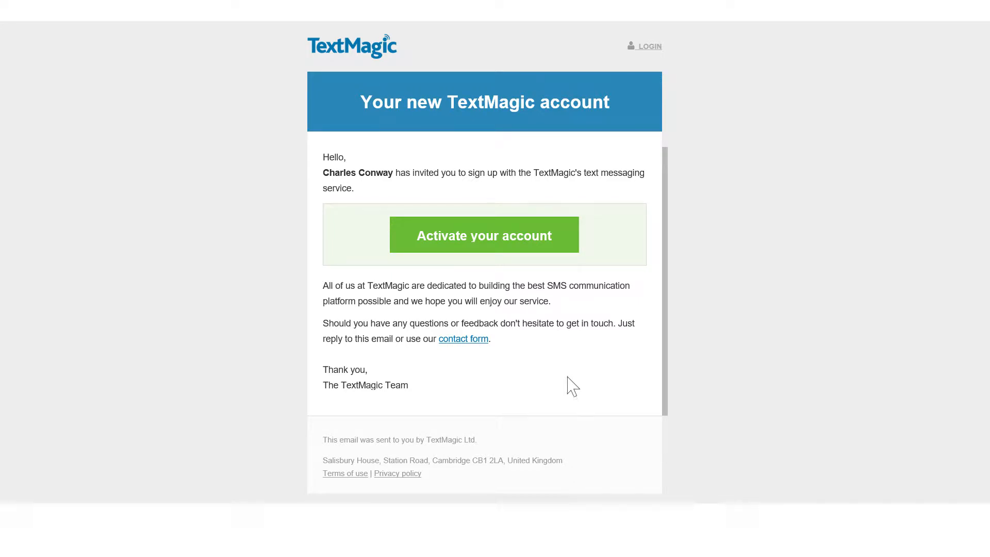
pyautogui.click(495, 252)
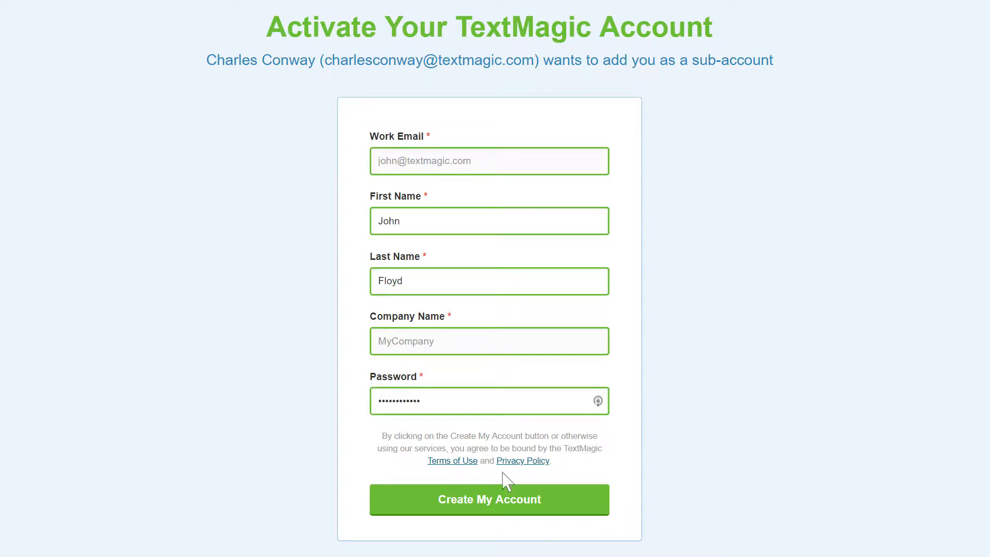
pyautogui.click(506, 499)
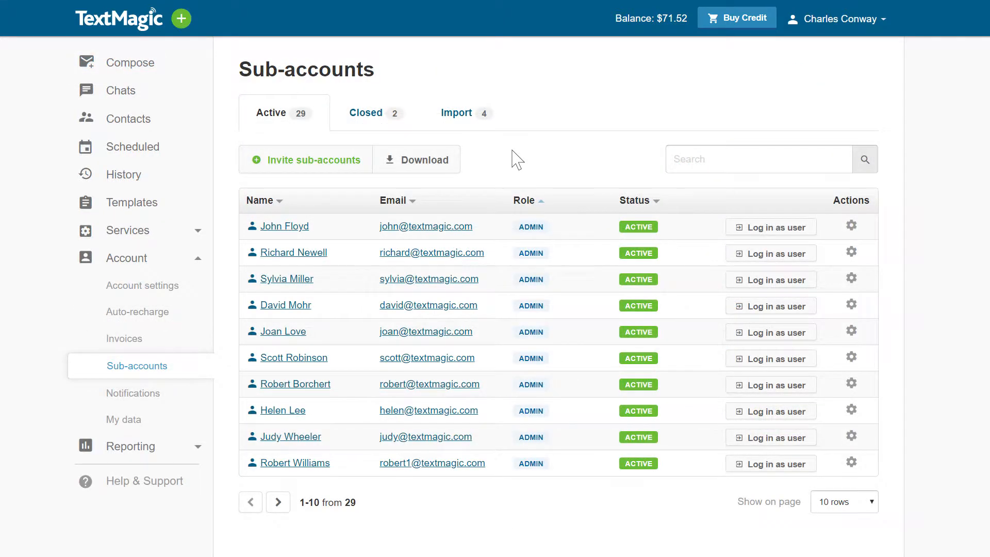
pyautogui.click(285, 226)
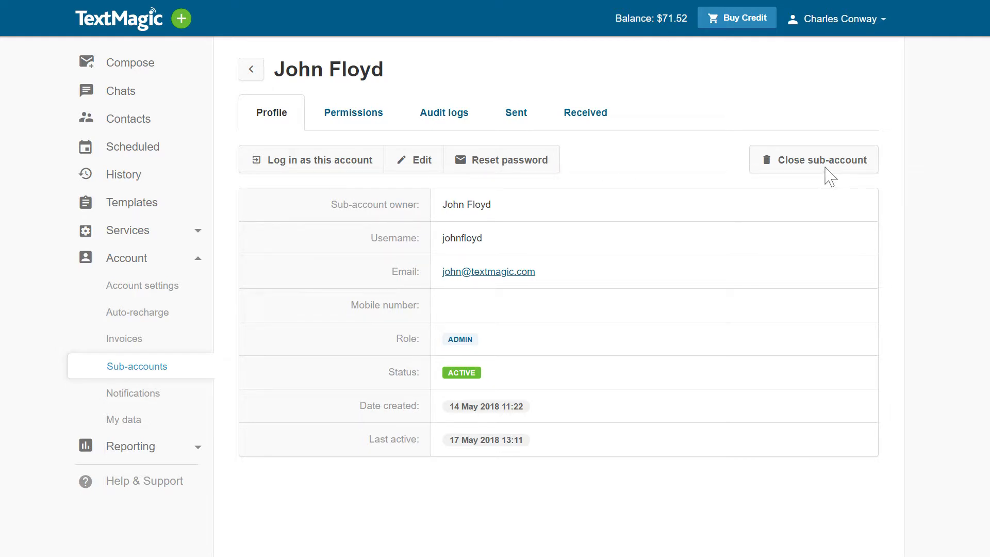
pyautogui.click(353, 118)
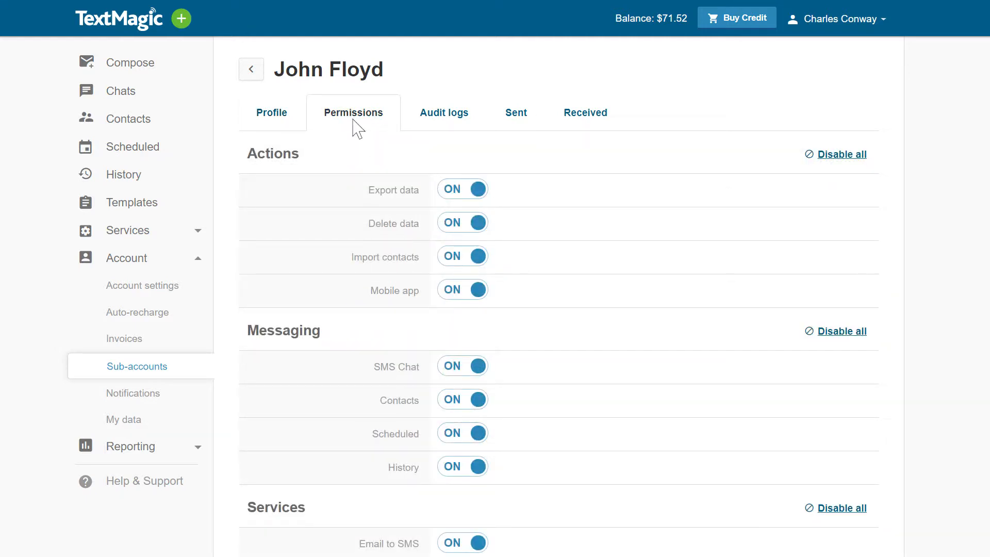
pyautogui.click(445, 124)
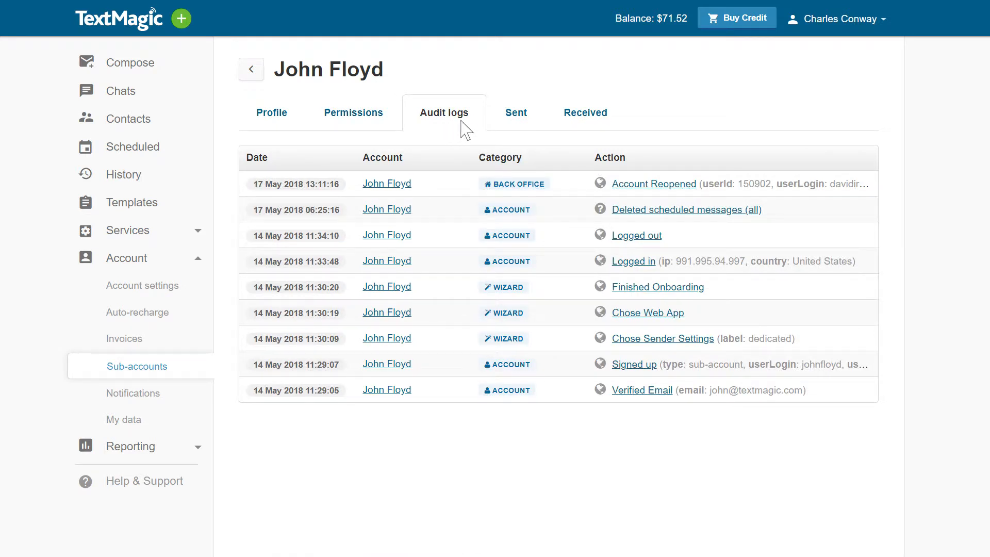
pyautogui.click(516, 116)
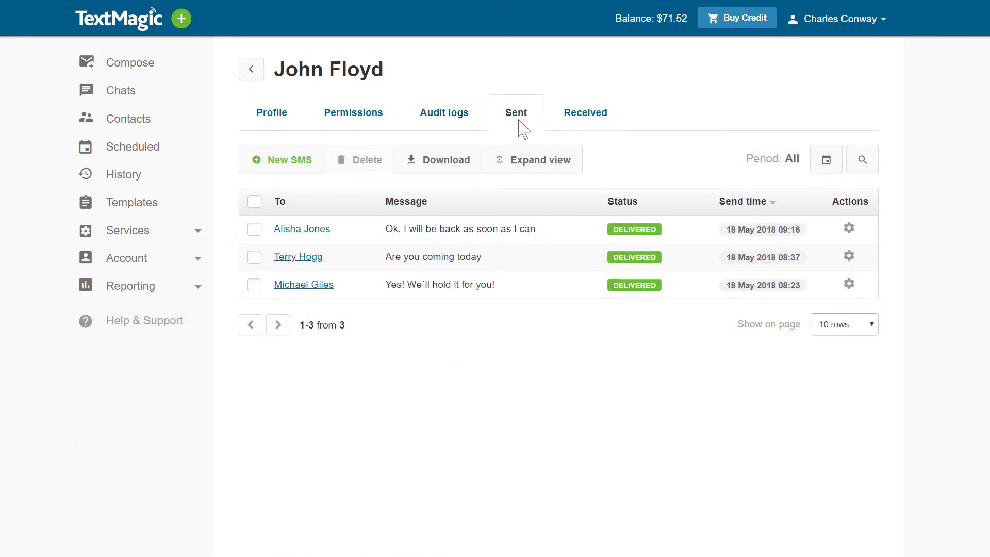
pyautogui.click(585, 116)
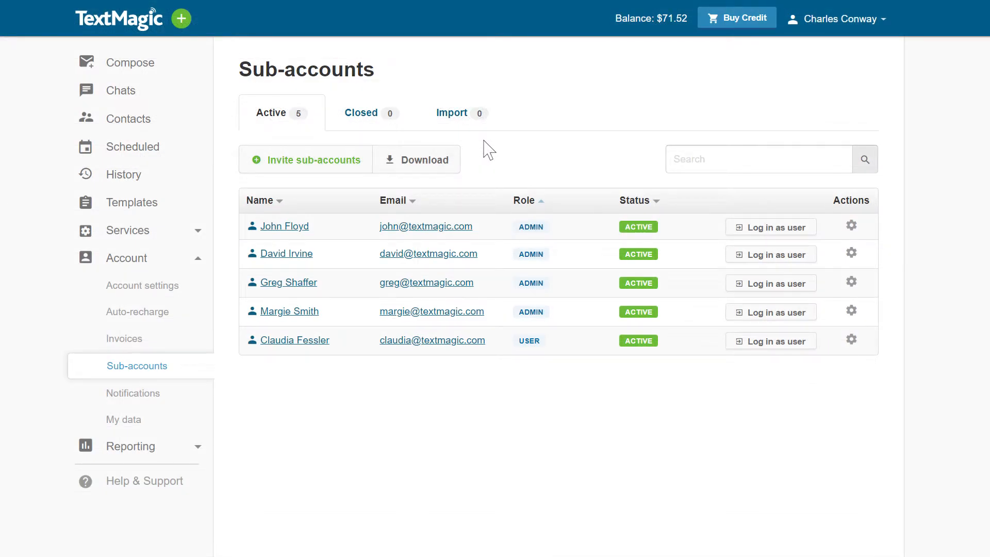
# - Upload staff-members.csv through the Import sub-accounts option and continue to settings
pyautogui.click(314, 162)
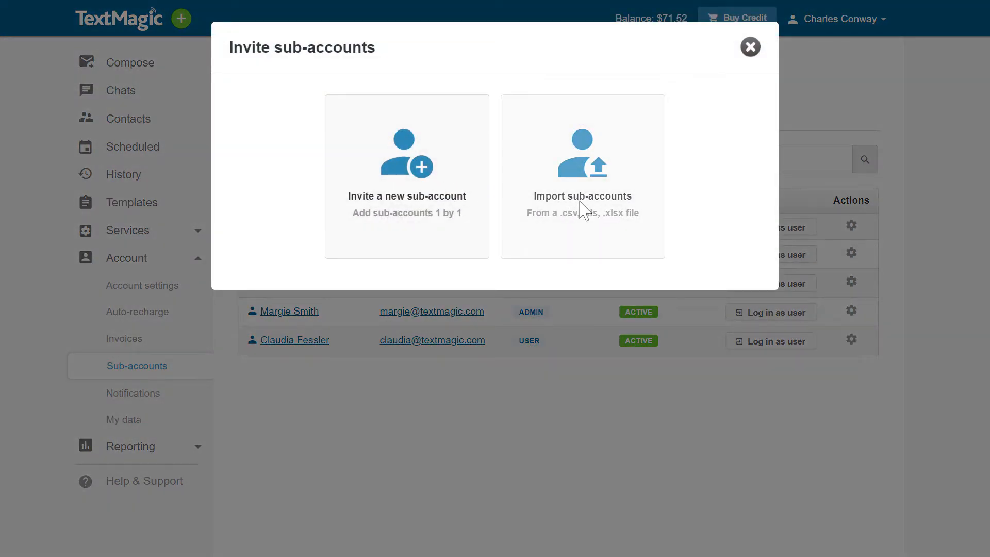
pyautogui.click(583, 210)
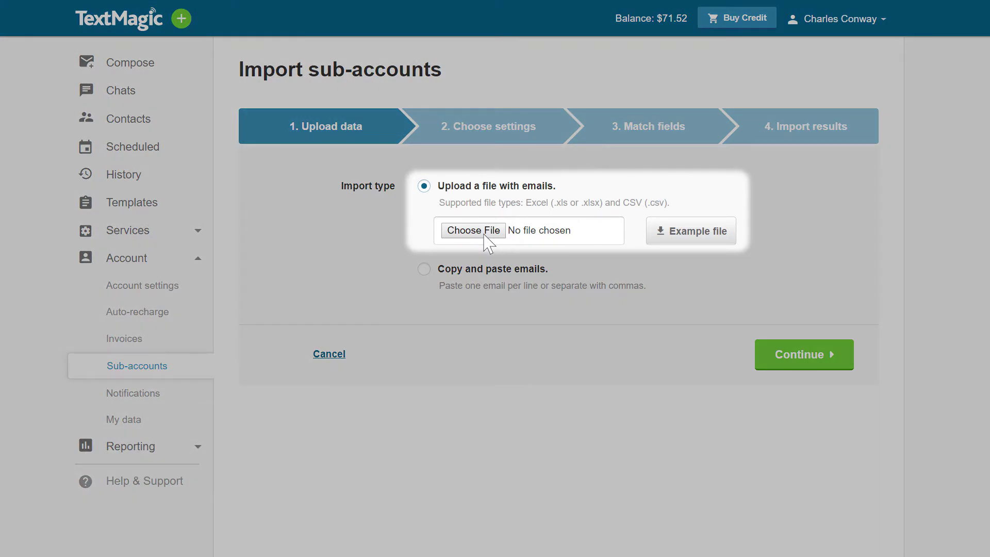
pyautogui.click(473, 229)
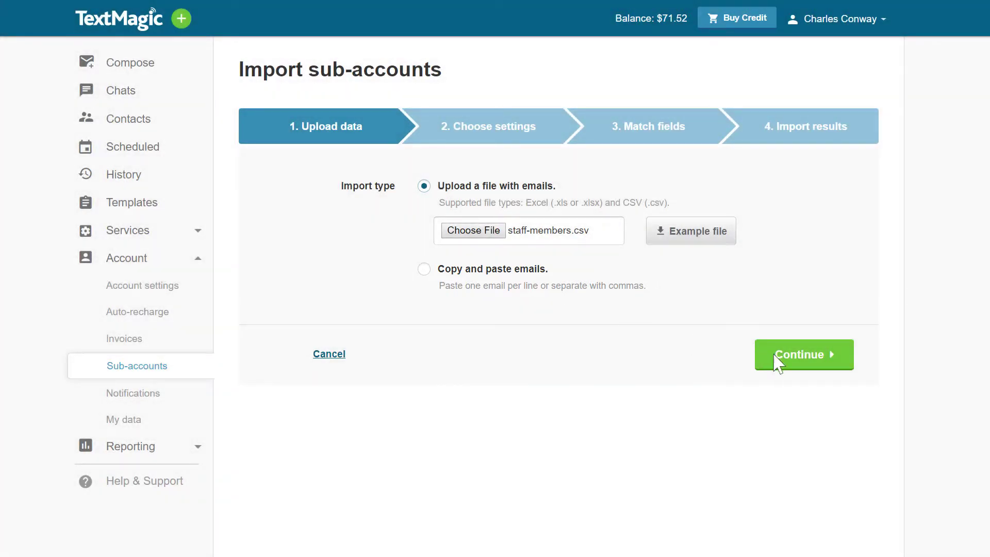
pyautogui.click(803, 354)
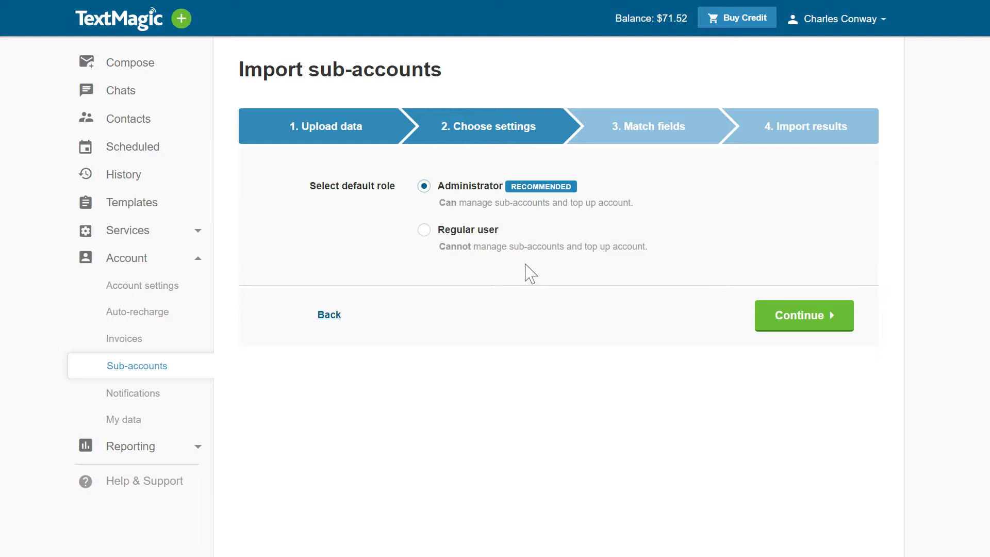
# - Keep Administrator as default, map the fourth column to Phone number, add a Role column and start the import
pyautogui.click(809, 329)
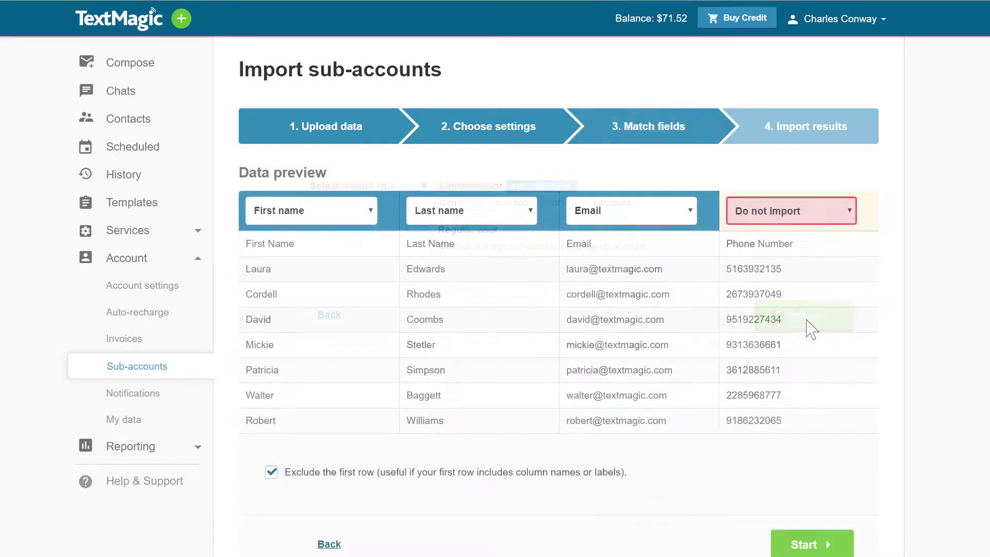
pyautogui.click(819, 219)
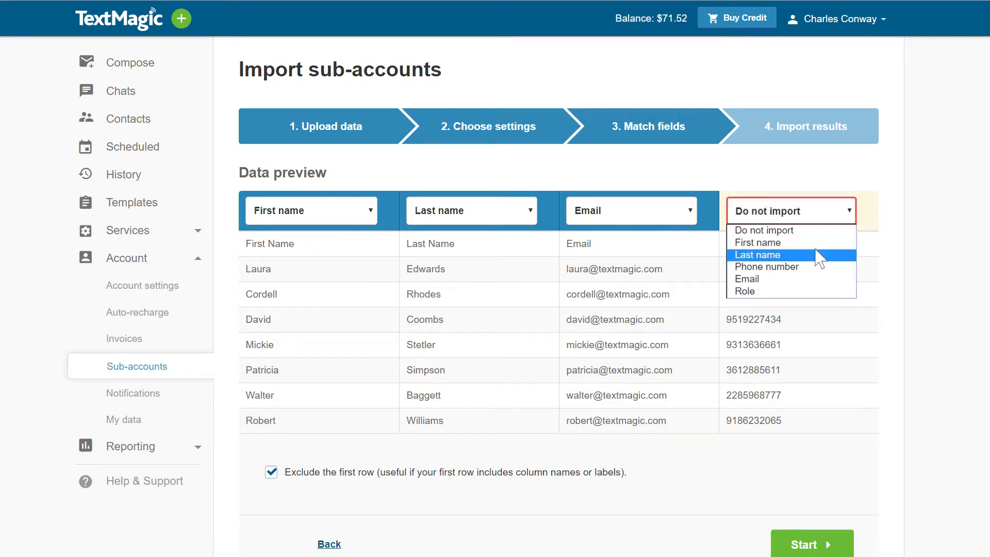
pyautogui.click(820, 267)
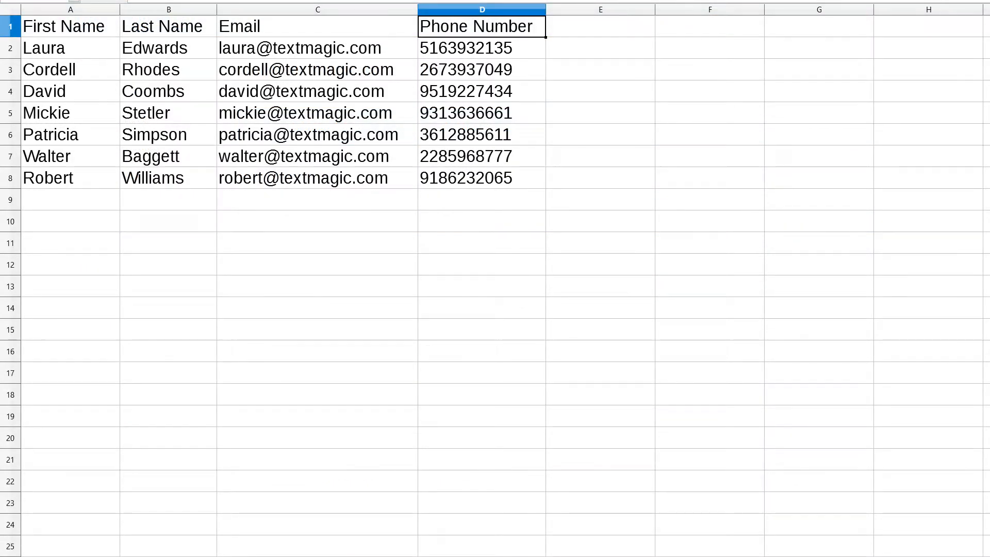
pyautogui.press('Tab')
pyautogui.write('Role')
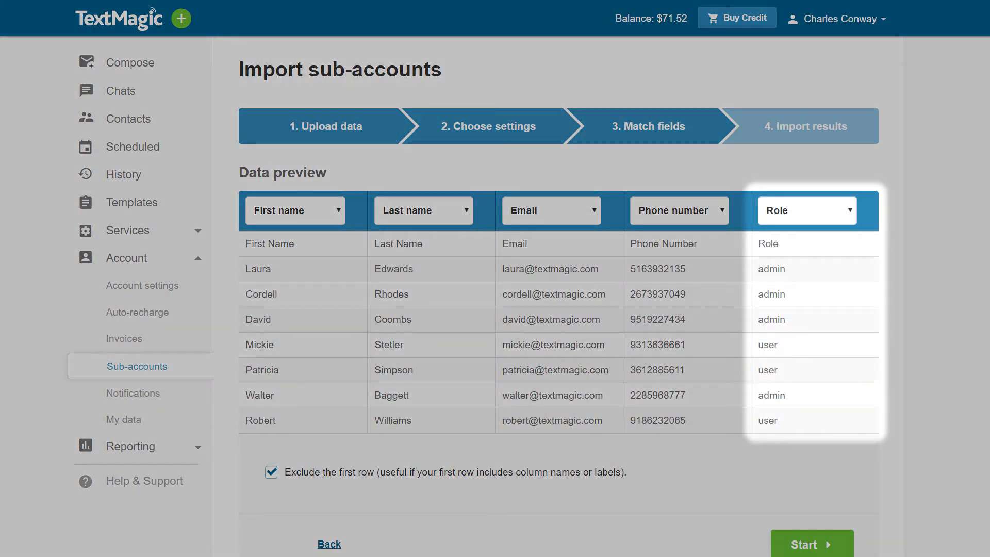
pyautogui.scroll(-3, 496, 309)
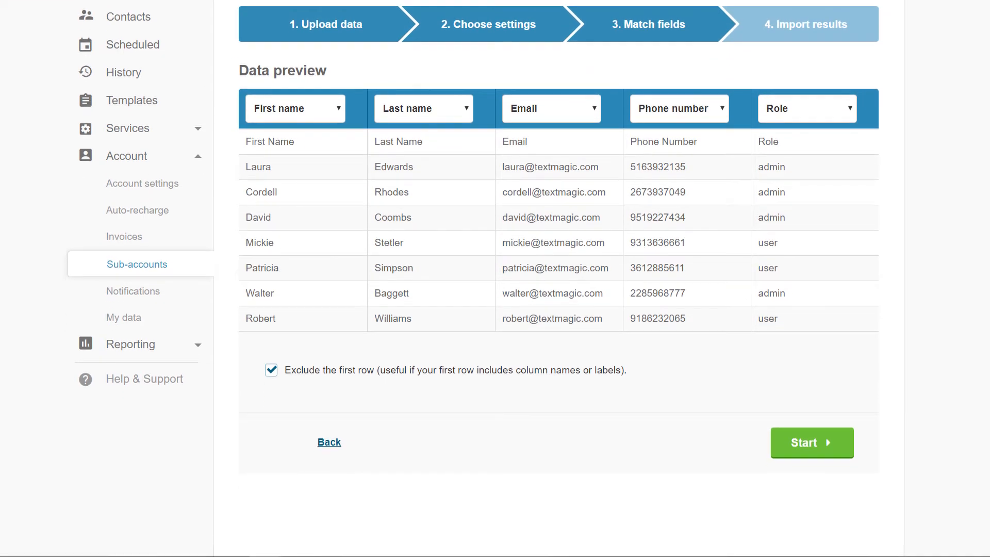
pyautogui.click(812, 442)
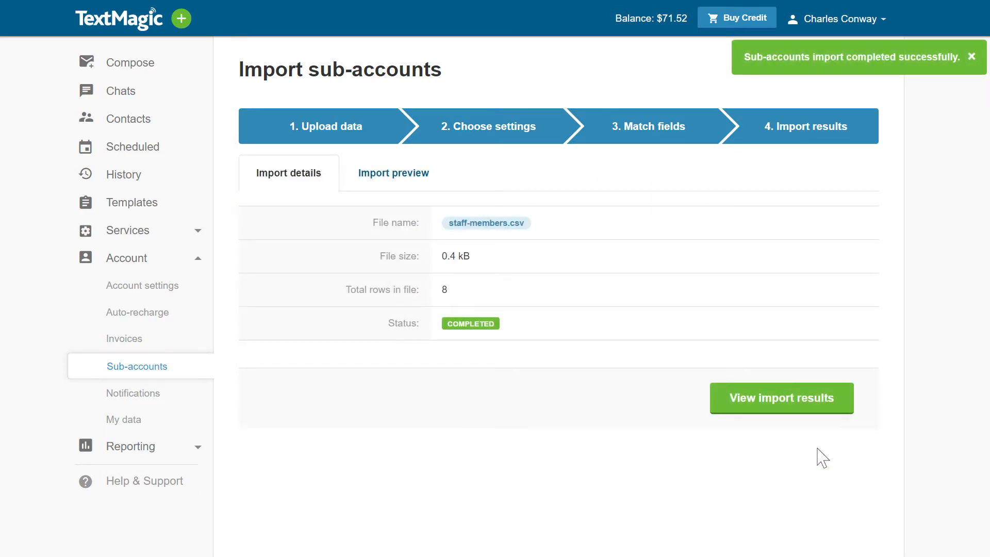
pyautogui.click(796, 412)
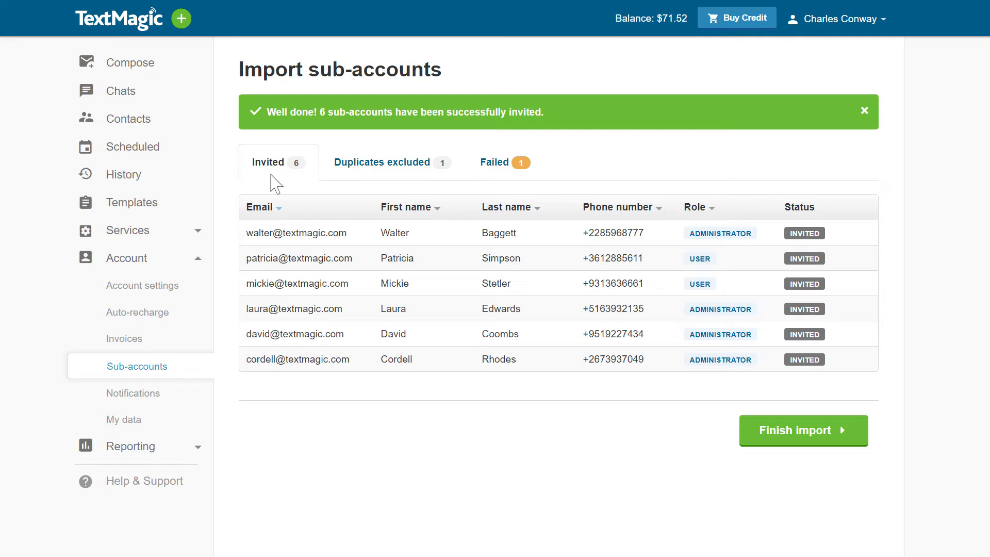
pyautogui.click(386, 166)
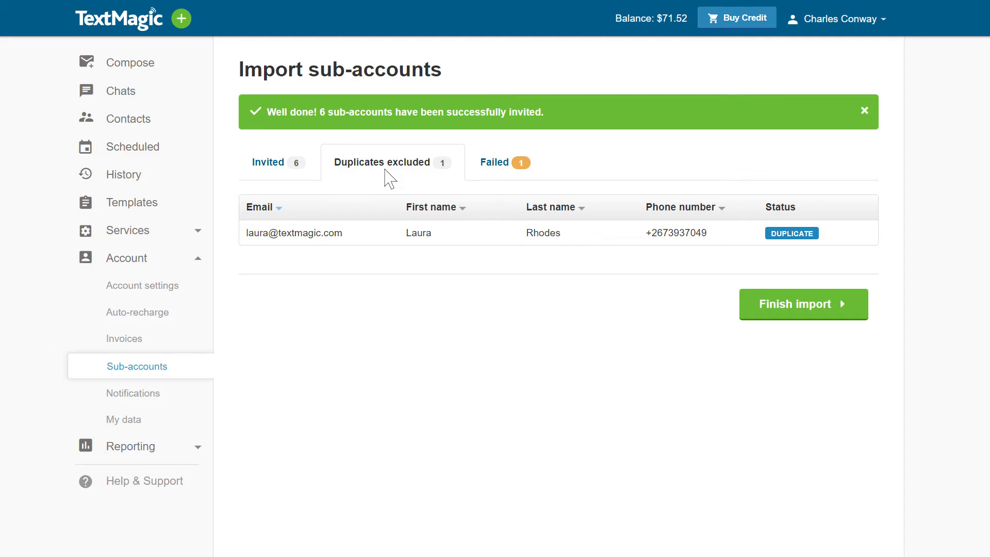
pyautogui.click(499, 165)
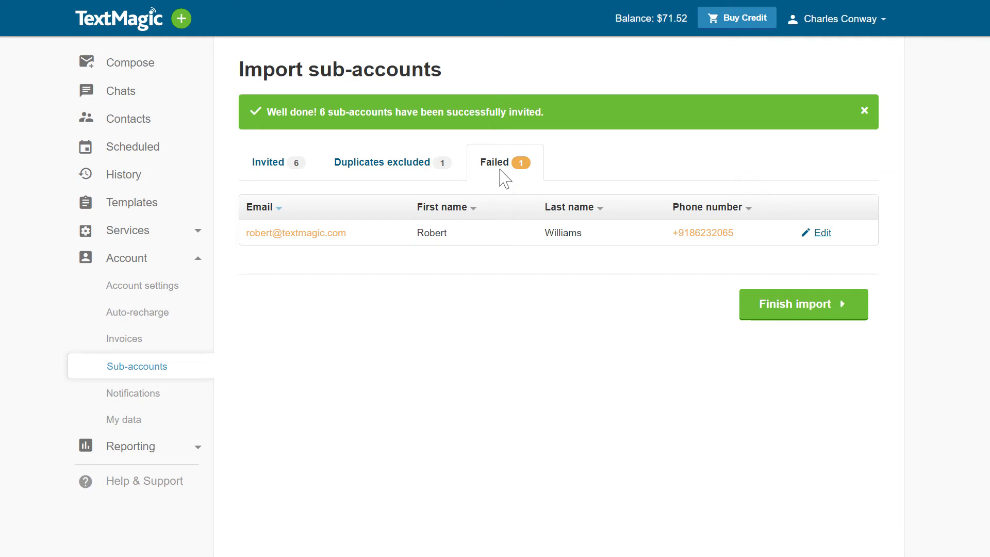
pyautogui.click(821, 232)
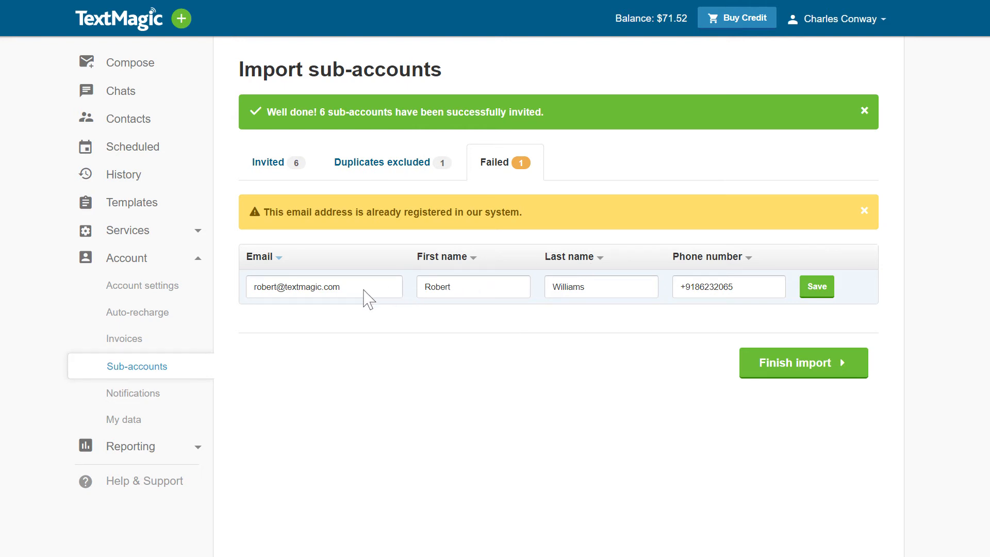
pyautogui.write('1')
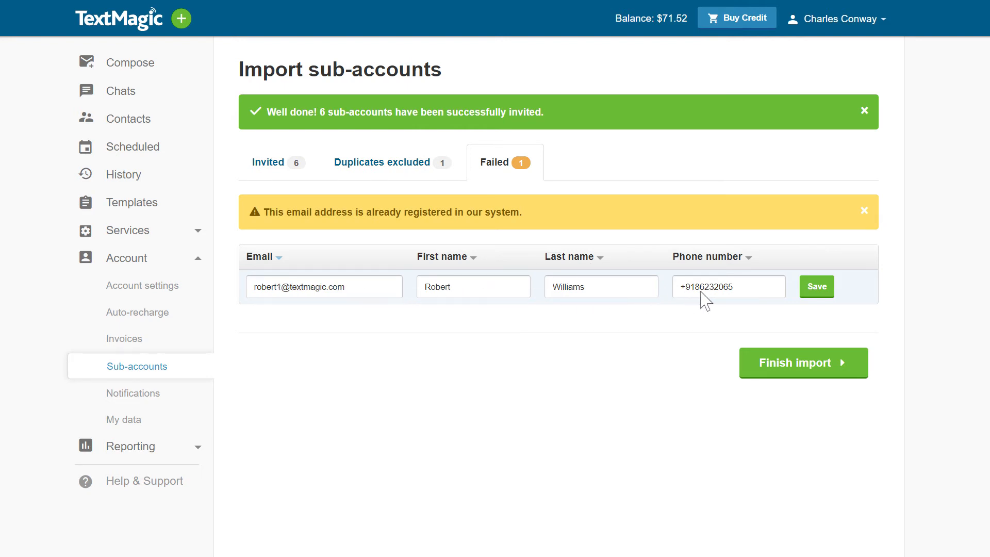
pyautogui.click(817, 287)
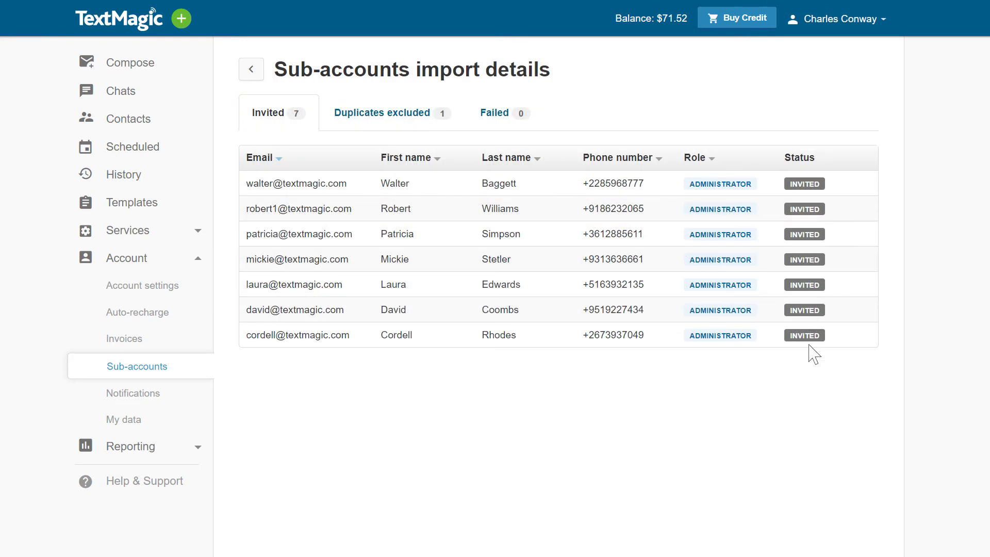